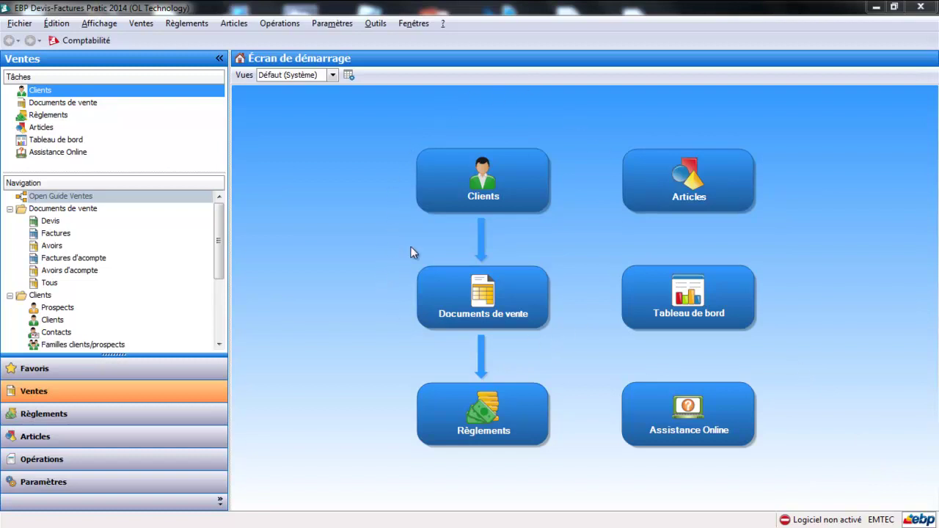
Step: Display the client list, and return to the Écran de démarrage
click(496, 181)
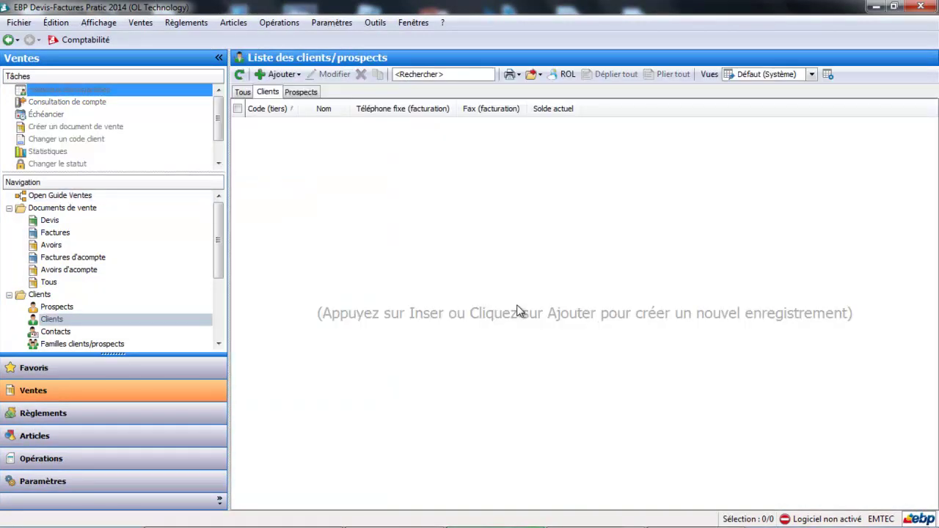
click(107, 23)
click(106, 24)
click(103, 25)
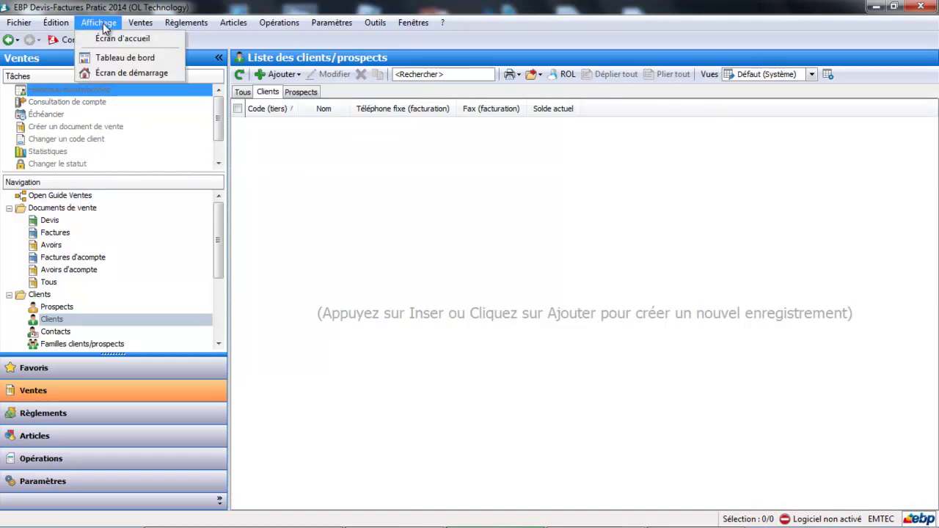
click(114, 71)
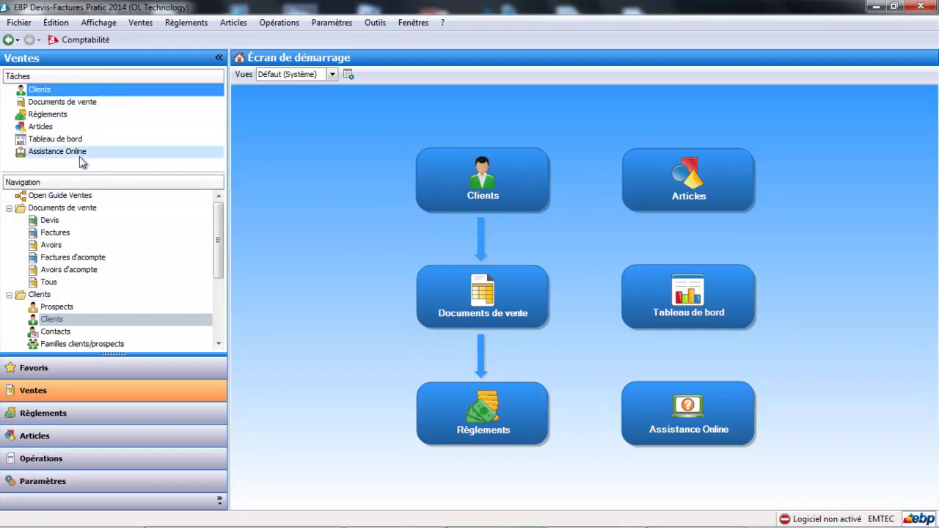
Step: Display the Open Guide Paramètres, and switch to the Open Guide Ventes
click(55, 487)
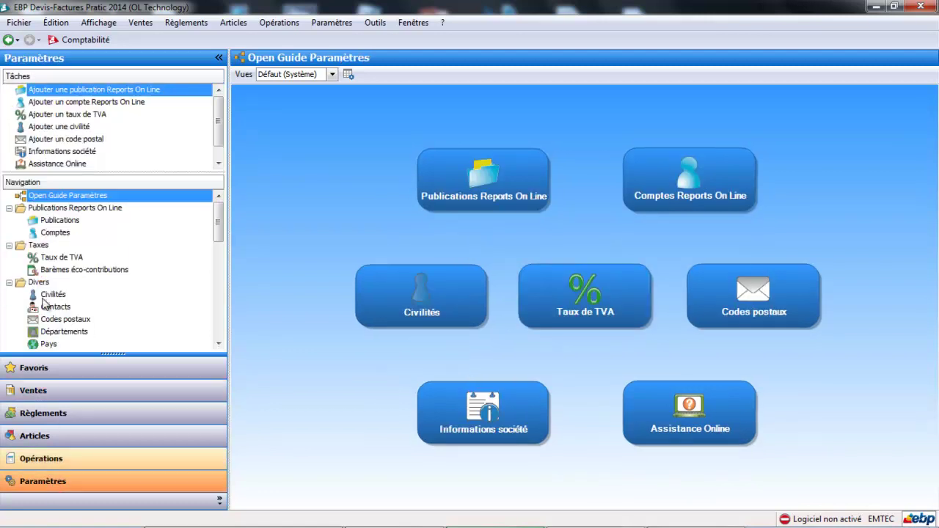
click(37, 198)
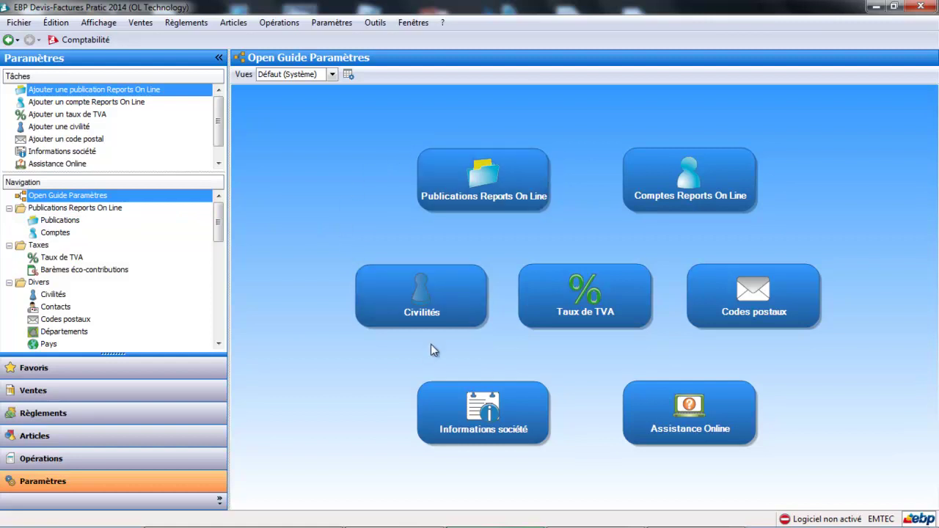
click(145, 397)
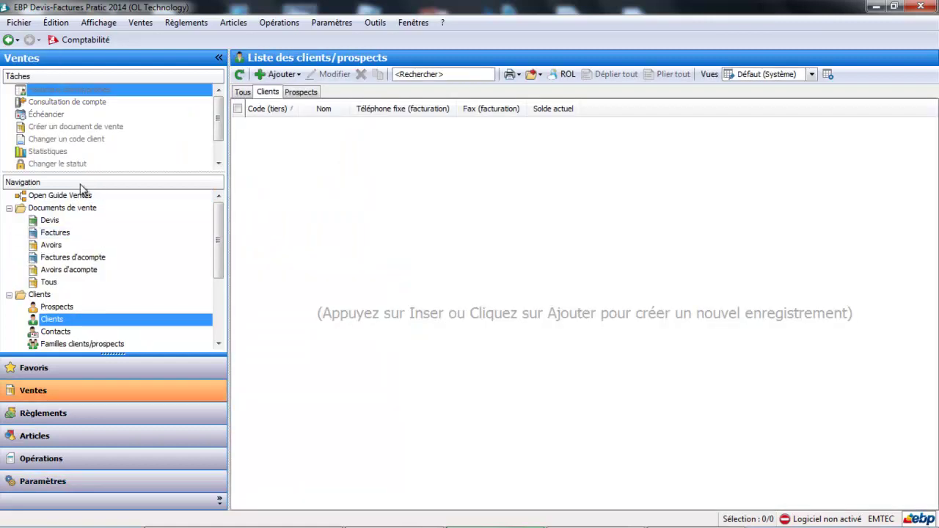
click(79, 196)
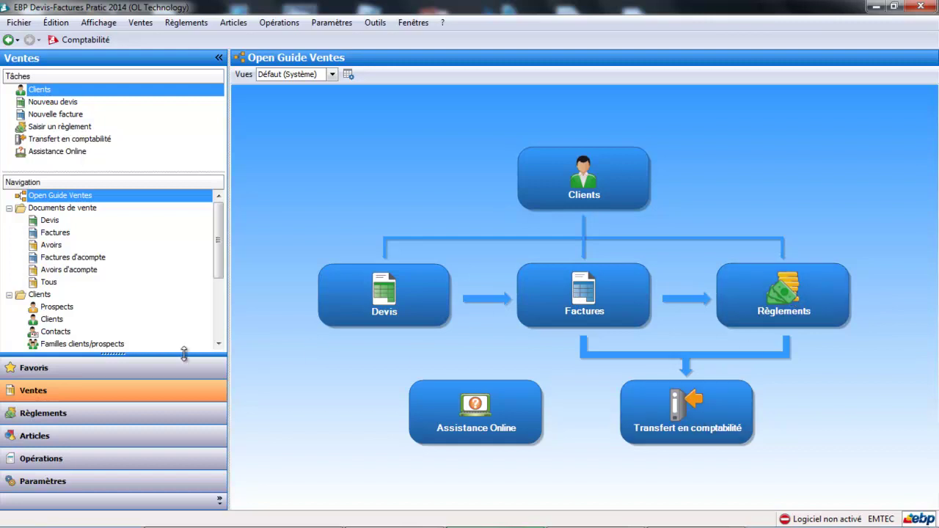
Step: Display the Open Guide Règlements, and return to the Ventes section with its tasks
click(64, 414)
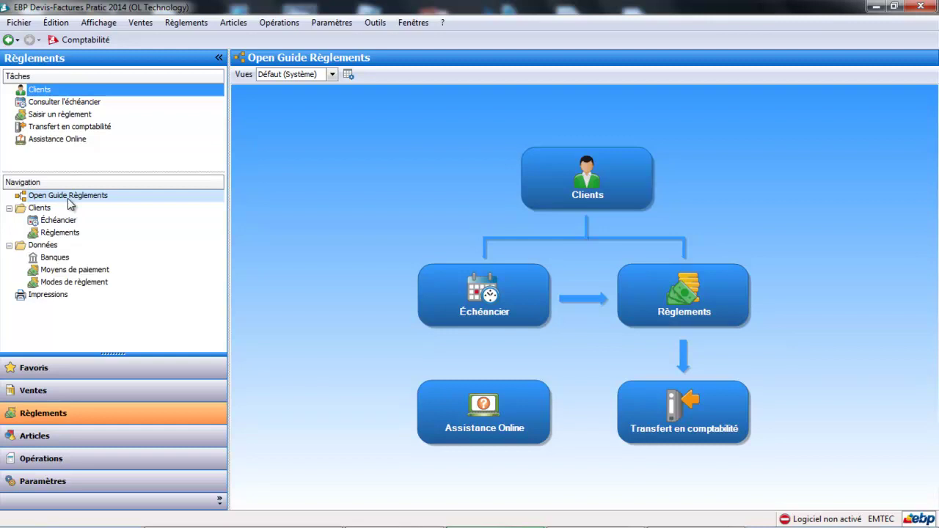
click(68, 198)
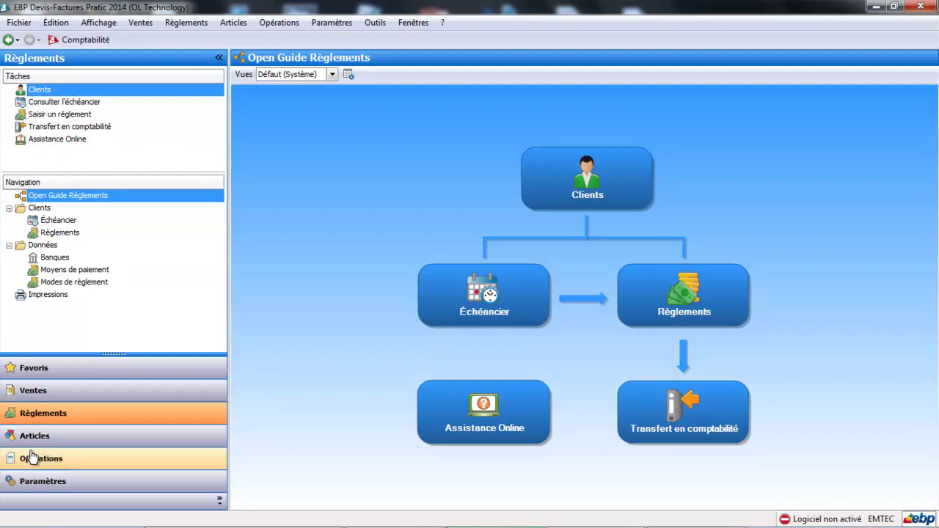
click(33, 392)
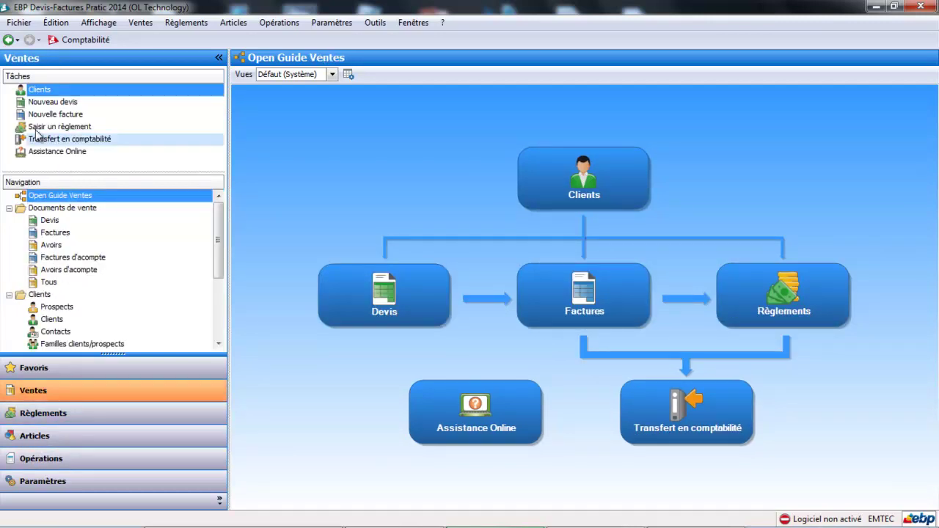
click(41, 89)
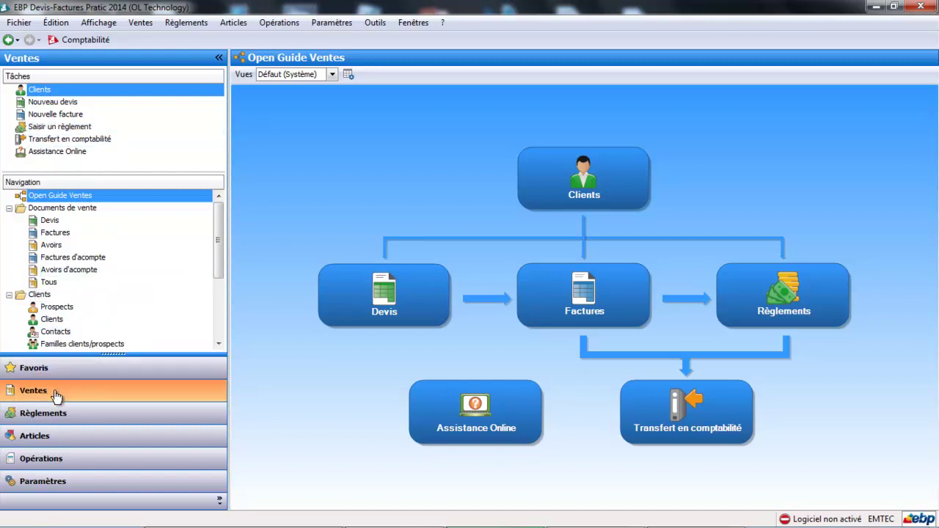
Step: Add the Articles list from the Articles section to the favourites and display the Favoris section
click(58, 436)
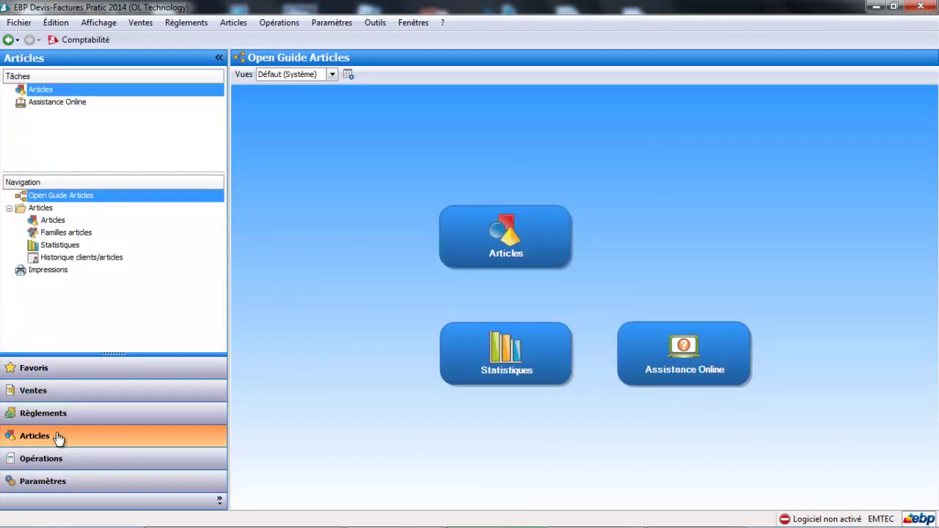
click(53, 220)
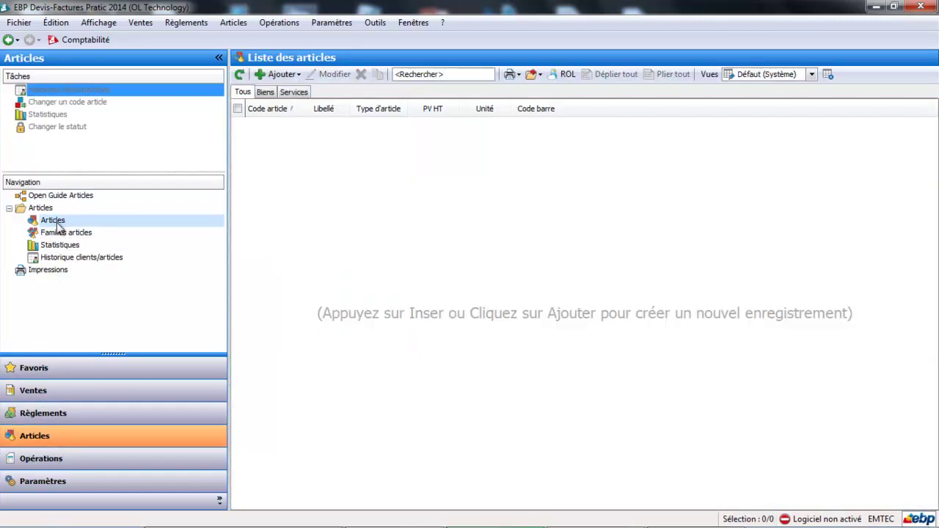
right_click(59, 224)
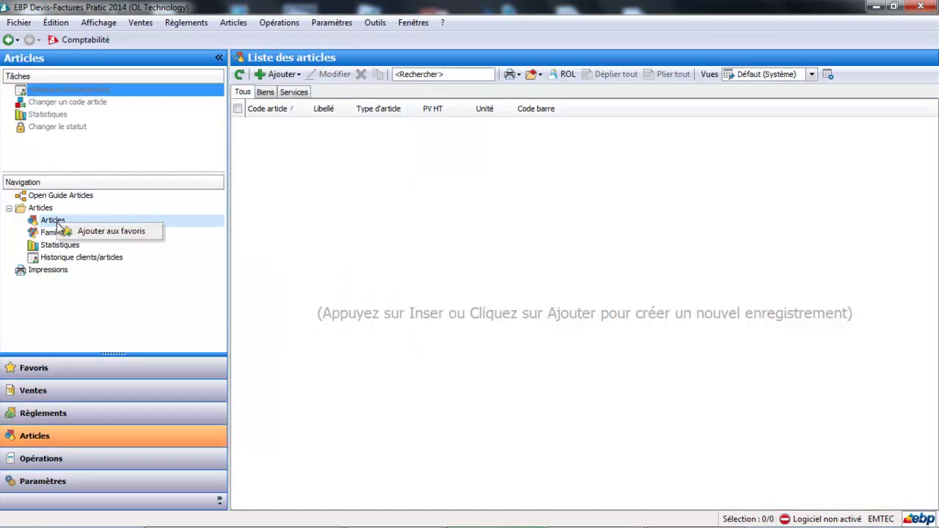
click(81, 232)
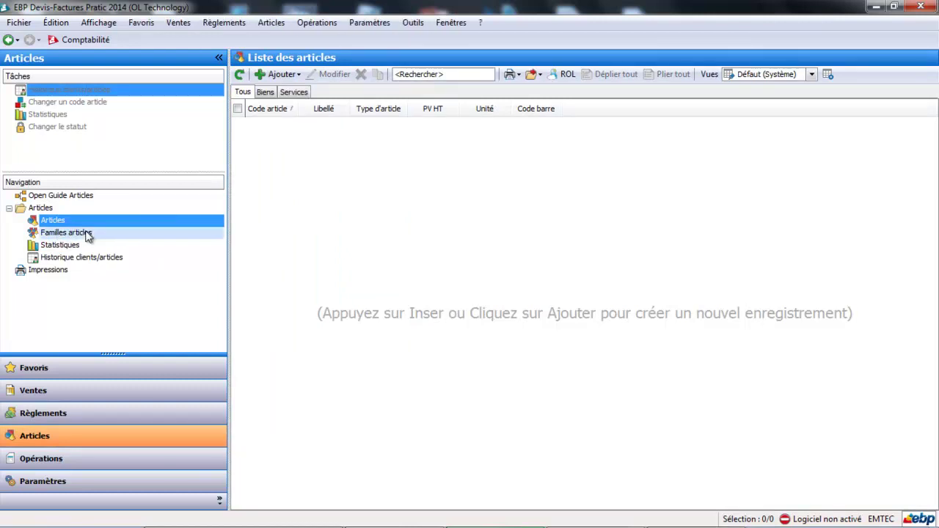
click(42, 369)
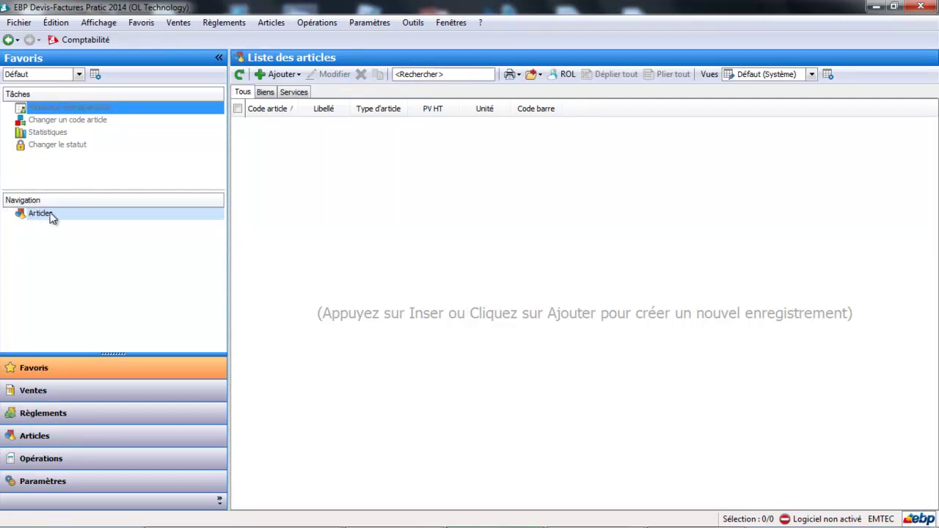
Step: Add the Clients list from the Ventes section to the favourites and save the favourites
click(42, 392)
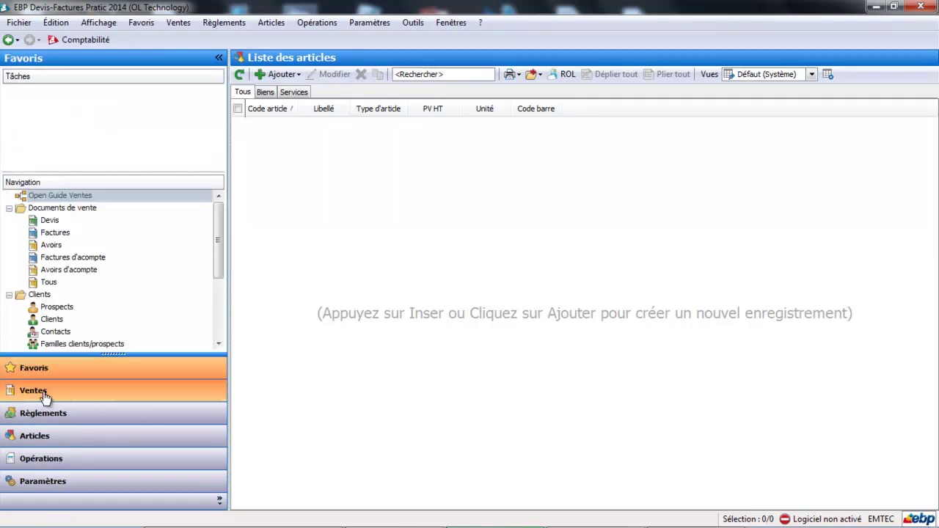
click(52, 322)
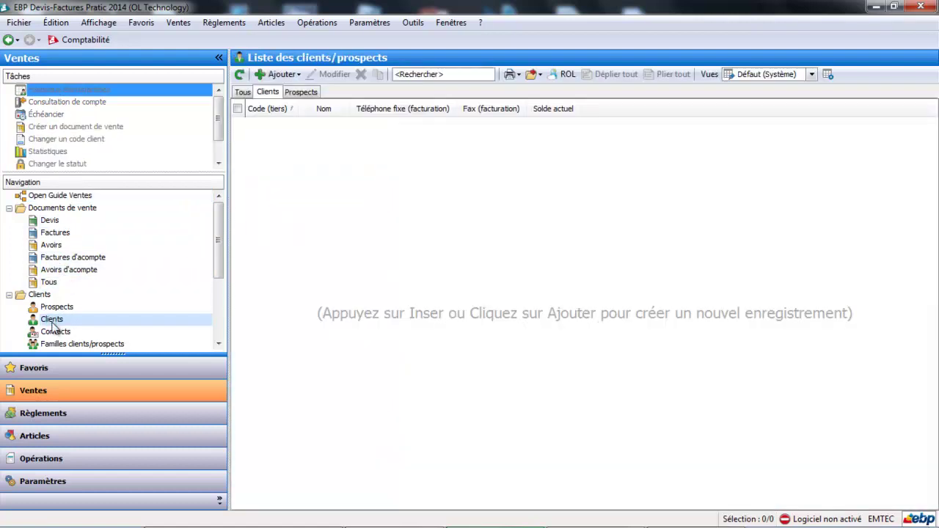
right_click(62, 322)
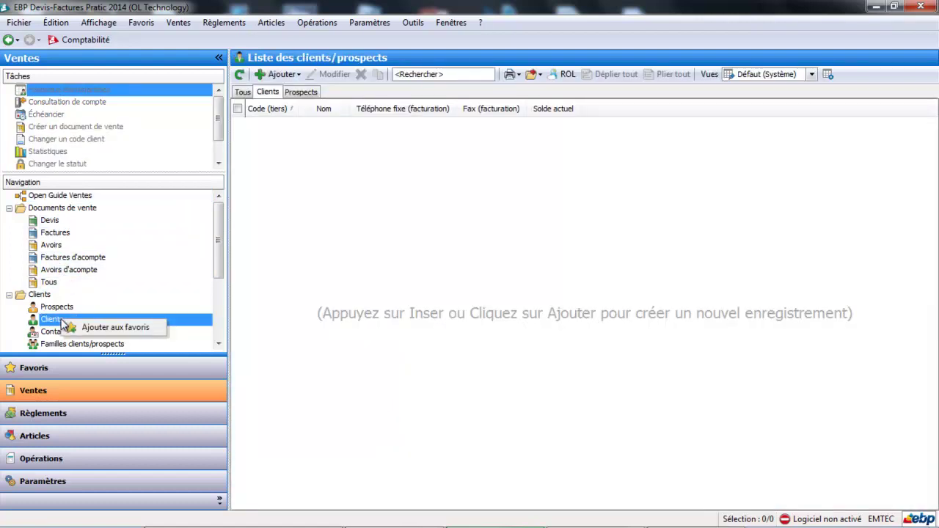
click(110, 327)
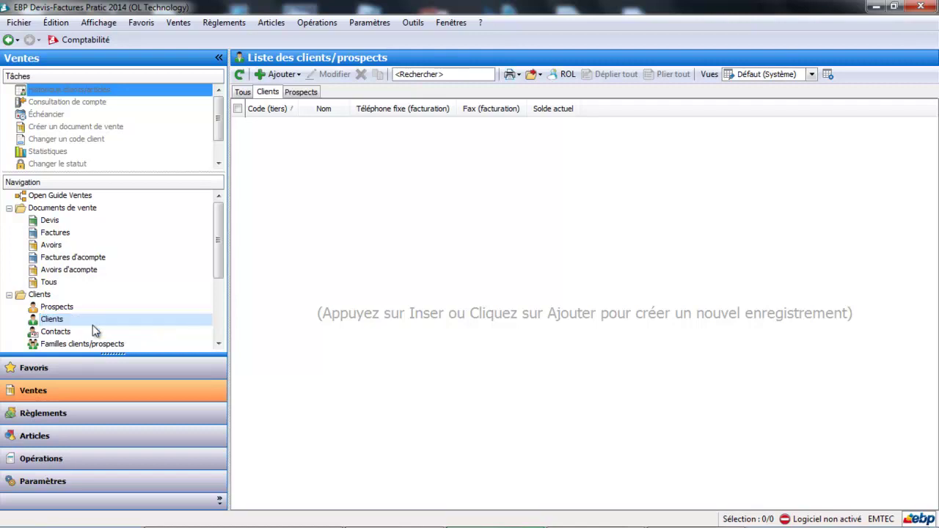
click(66, 370)
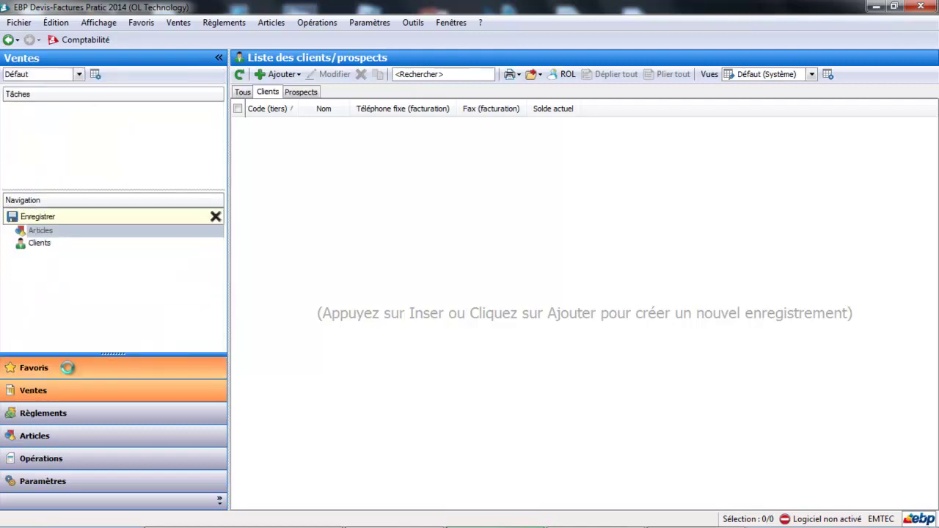
click(42, 217)
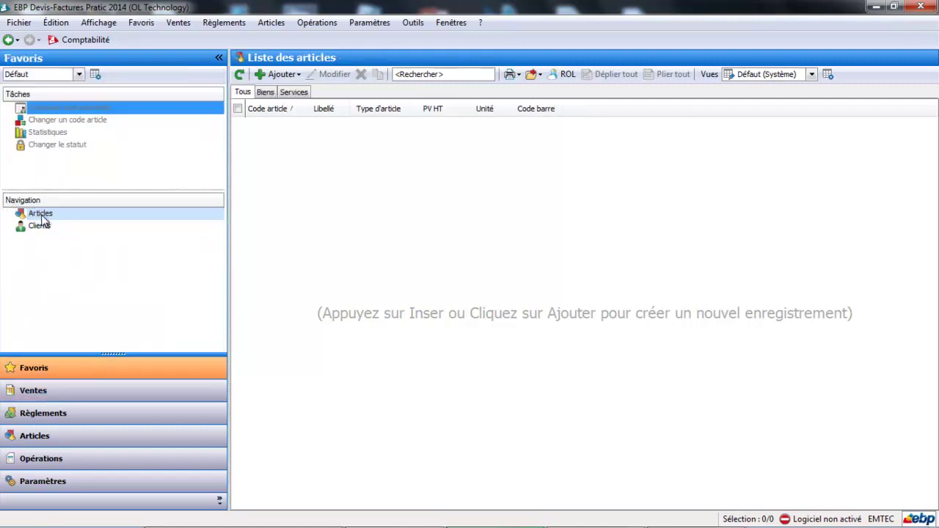
Step: Add the Règlements list from the Règlements section to the favourites and save the favourites
click(57, 413)
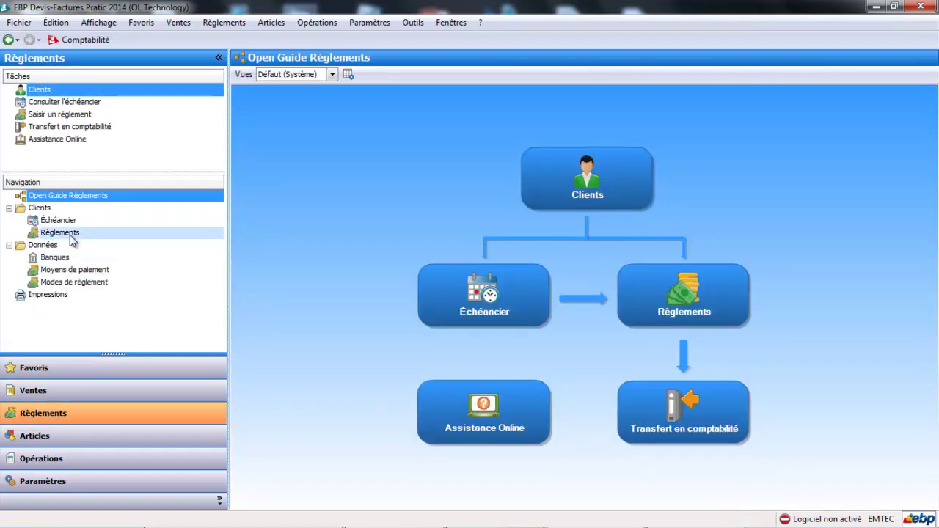
click(66, 233)
right_click(70, 237)
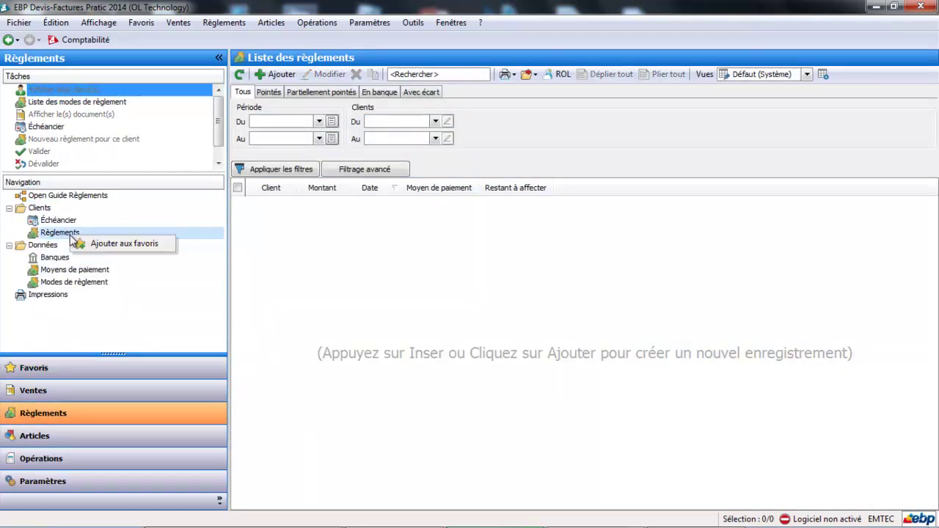
click(105, 245)
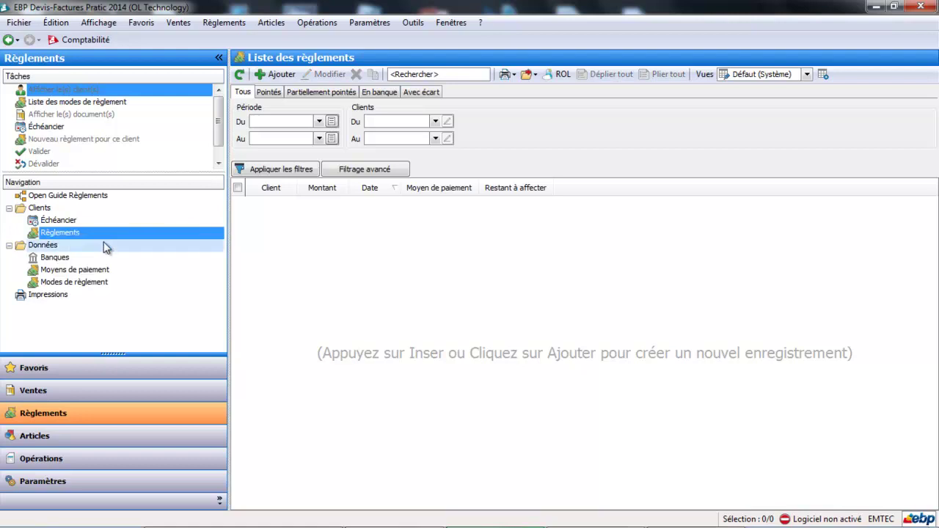
click(64, 368)
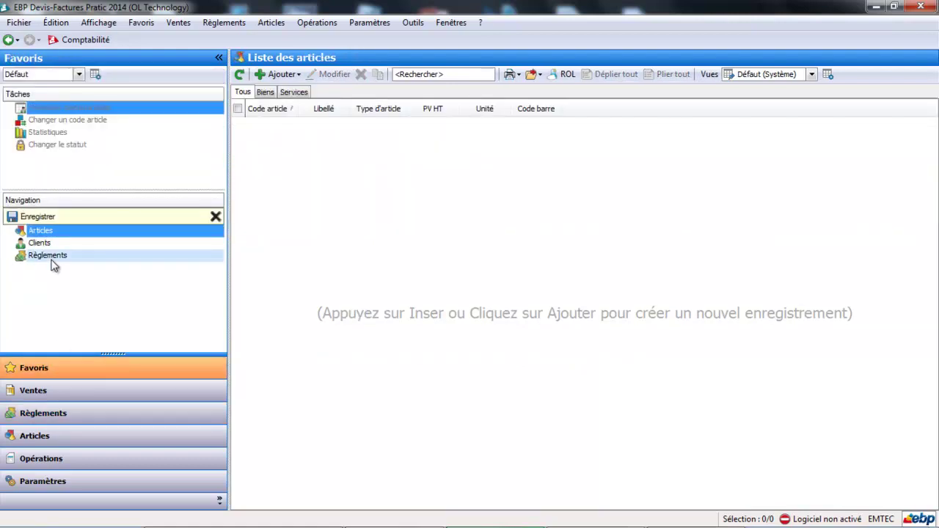
click(46, 219)
click(46, 217)
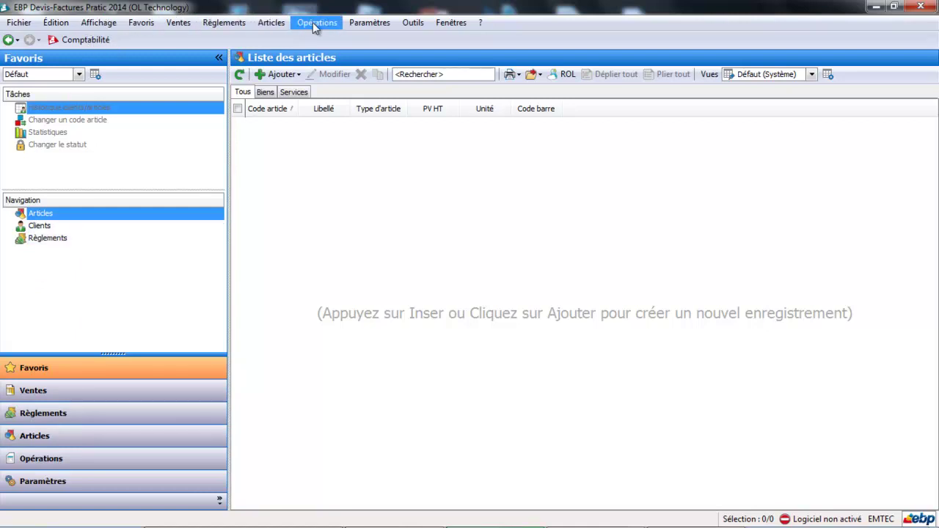
Step: Look at the Paramètres commands, and display the Écran de démarrage again
click(369, 26)
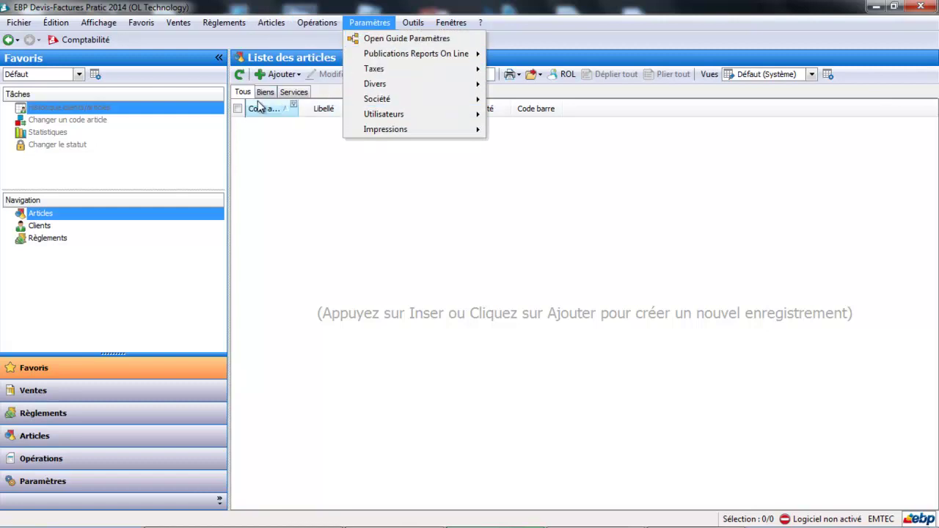
click(99, 23)
click(101, 23)
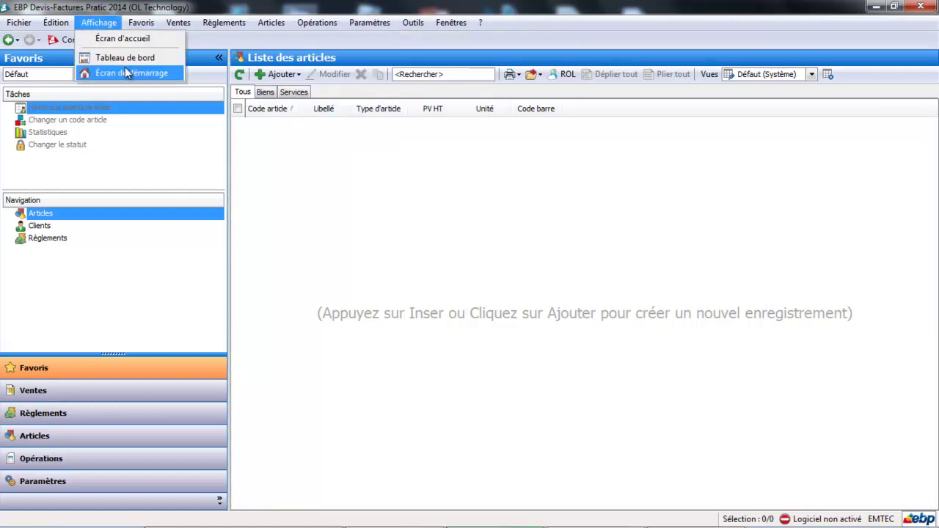
click(126, 72)
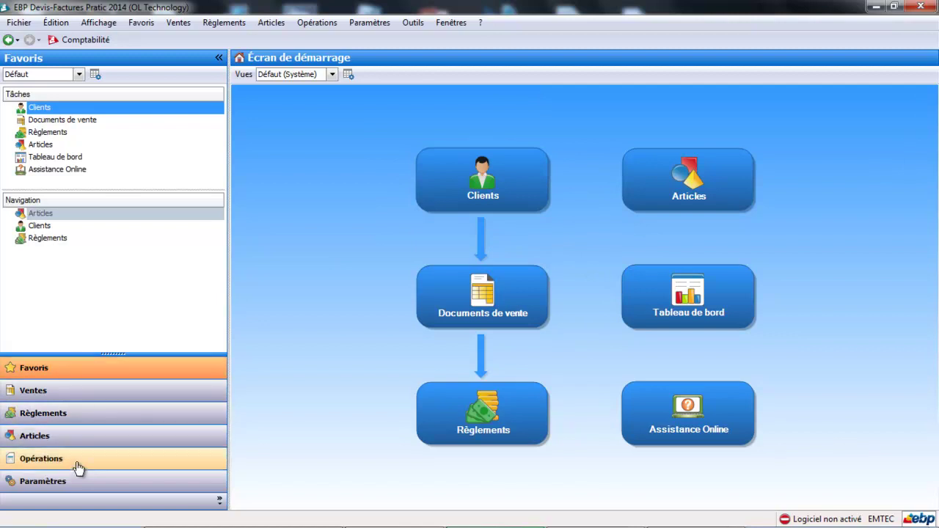
Step: Display the Open Guide Ventes, and return to the saved favourites
click(116, 391)
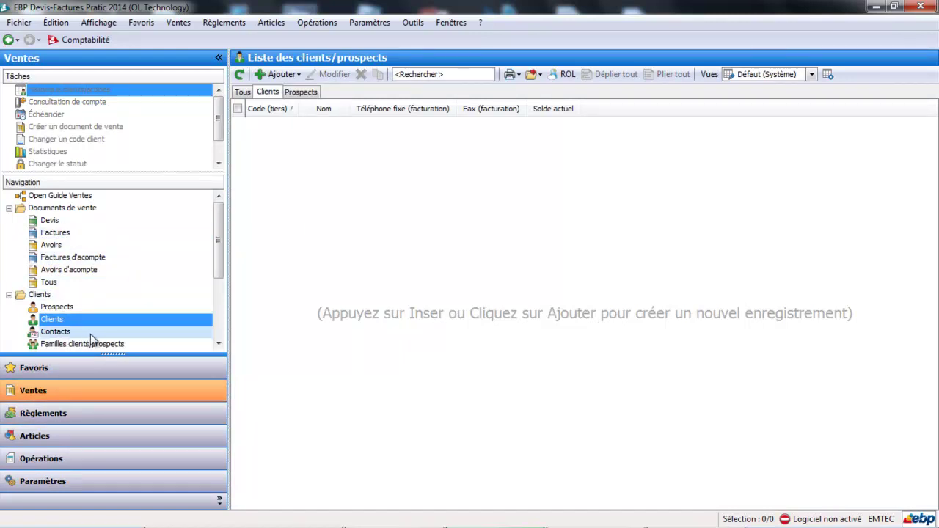
click(54, 197)
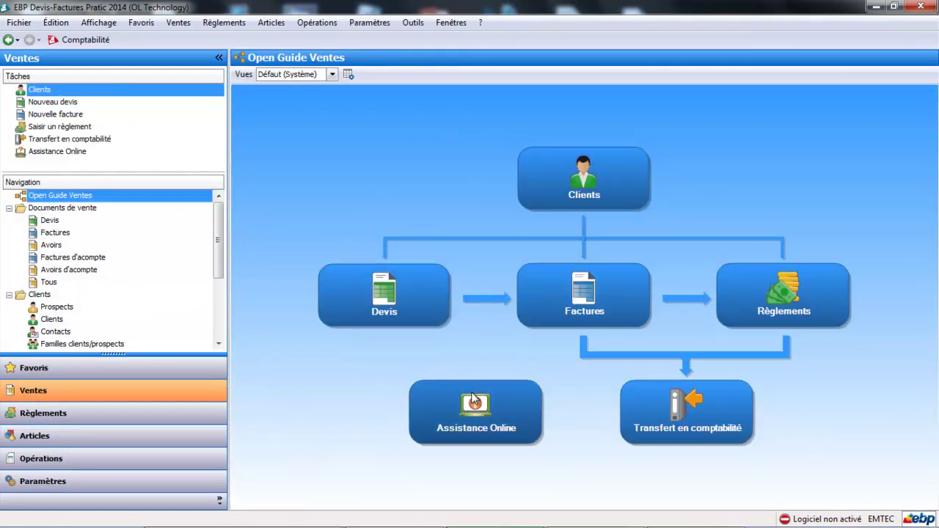
click(150, 374)
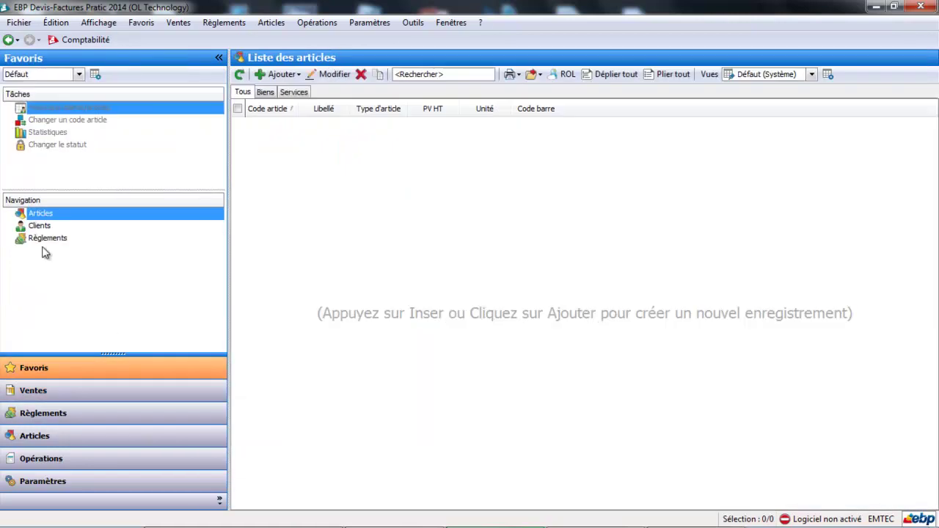